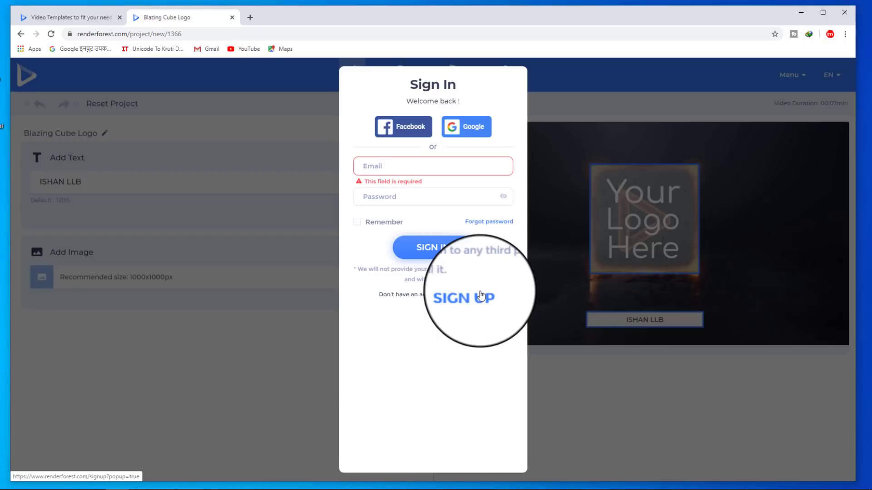
Sign in to Renderforest with the existing Google account and allow the requested account access
{"action": "left_click", "coordinate": [474, 129]}
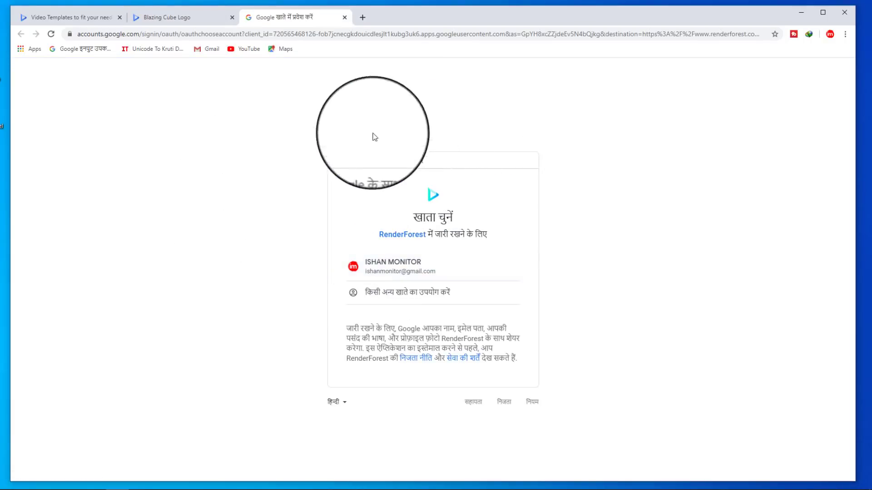
{"action": "left_click", "coordinate": [428, 270]}
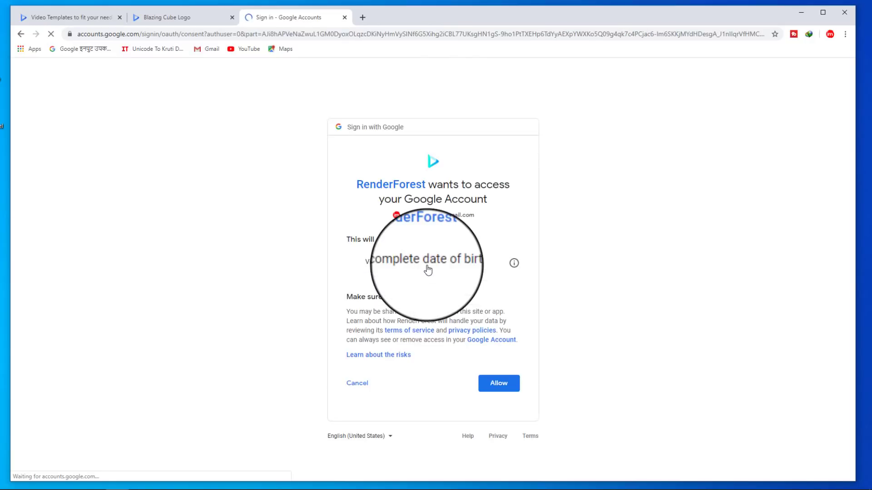
{"action": "left_click", "coordinate": [498, 389]}
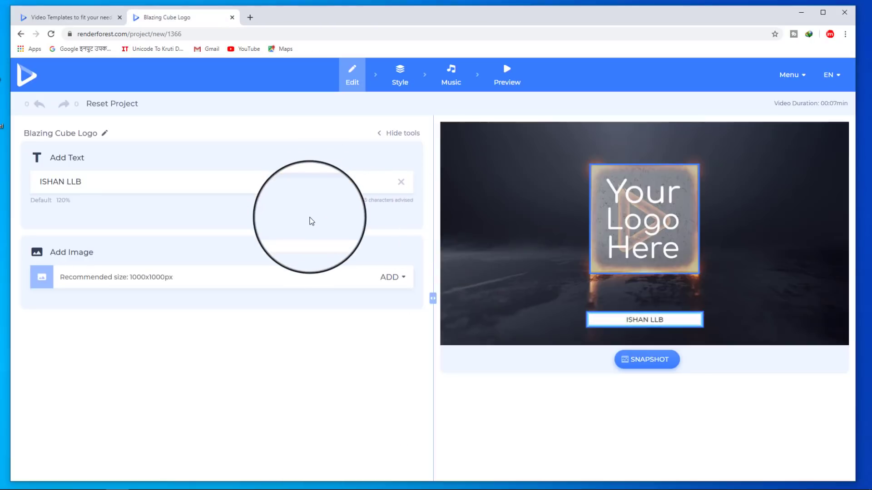
Upload the logo image from the Desktop as the project's logo and confirm its crop
{"action": "left_click", "coordinate": [385, 279]}
{"action": "left_click", "coordinate": [334, 302]}
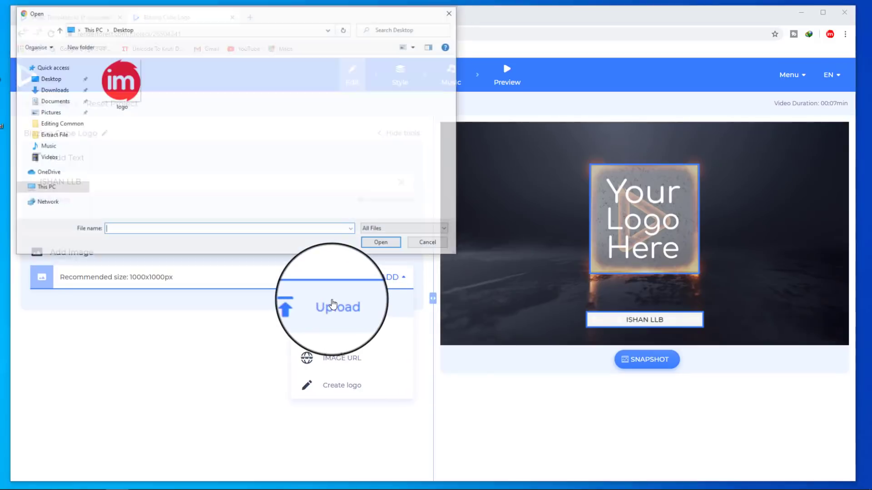
{"action": "left_click", "coordinate": [120, 81]}
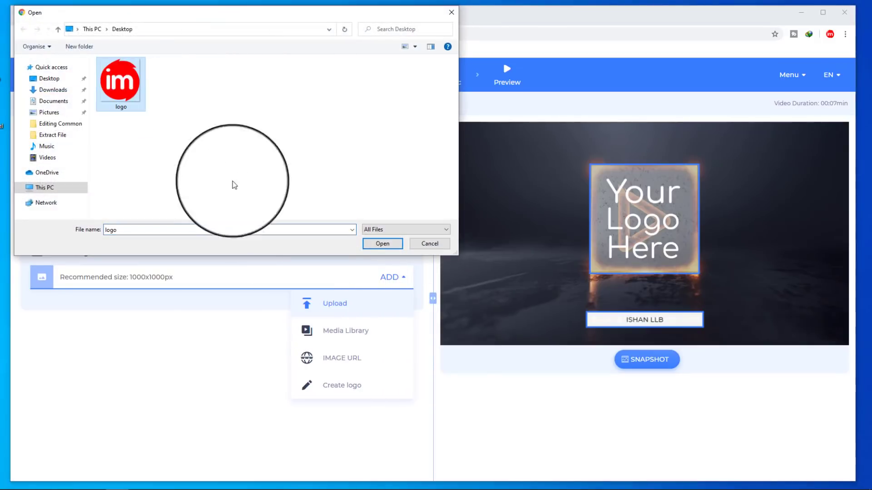
{"action": "left_click", "coordinate": [389, 245]}
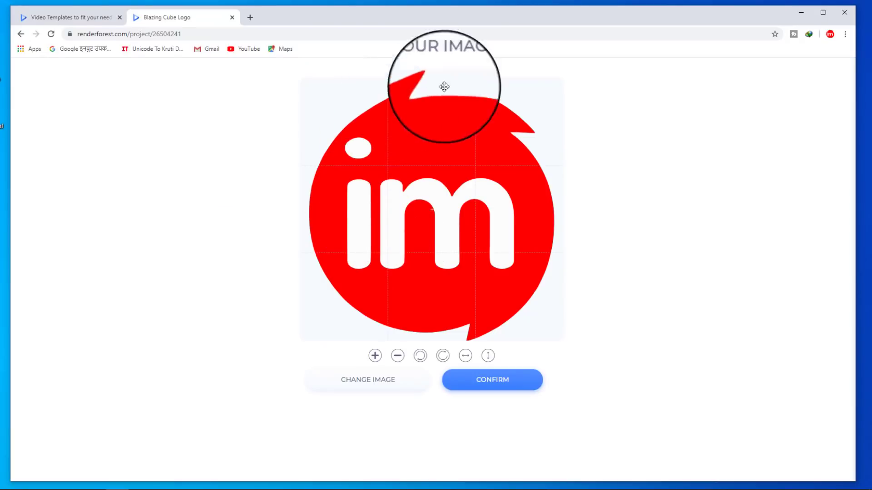
{"action": "left_click", "coordinate": [397, 358]}
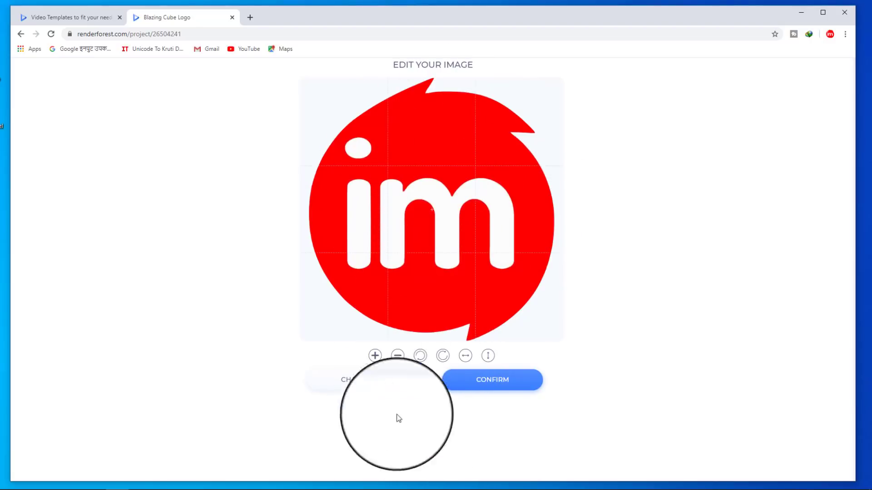
{"action": "left_click", "coordinate": [498, 388]}
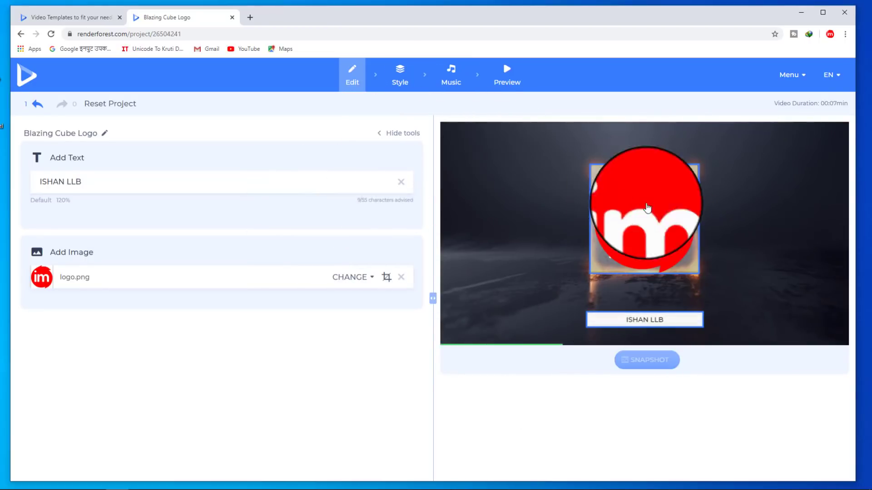
Keep the selected orange style, preview several music library tracks, and add Electro Beat Logo to the project
{"action": "left_click", "coordinate": [400, 78]}
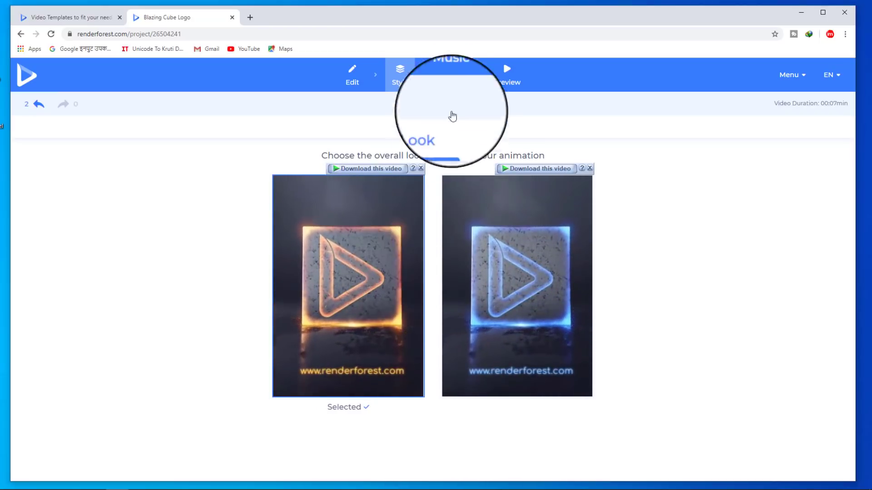
{"action": "left_click", "coordinate": [451, 75]}
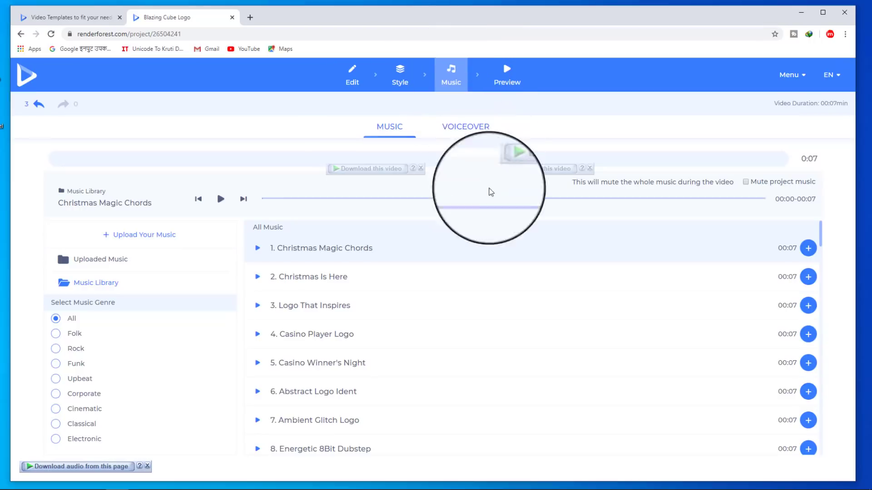
{"action": "scroll", "coordinate": [386, 278], "scroll_direction": "down", "scroll_amount": 1}
{"action": "scroll", "coordinate": [479, 386], "scroll_direction": "up", "scroll_amount": 1}
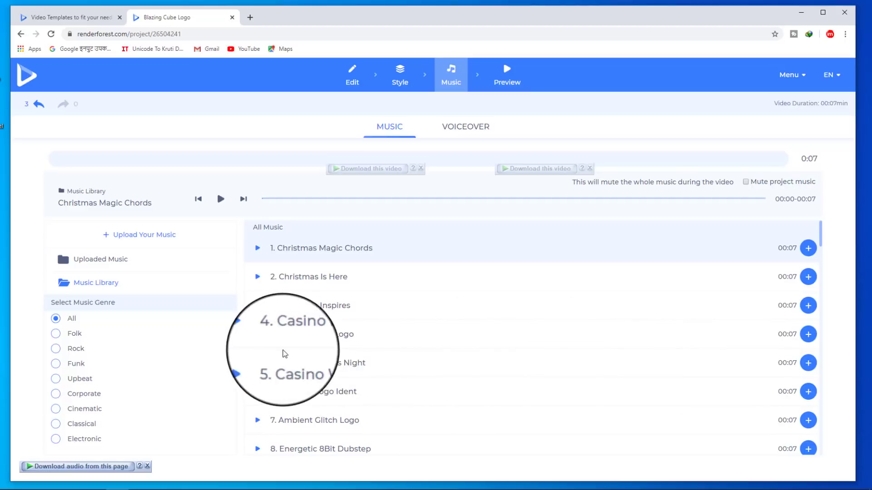
{"action": "left_click", "coordinate": [258, 334]}
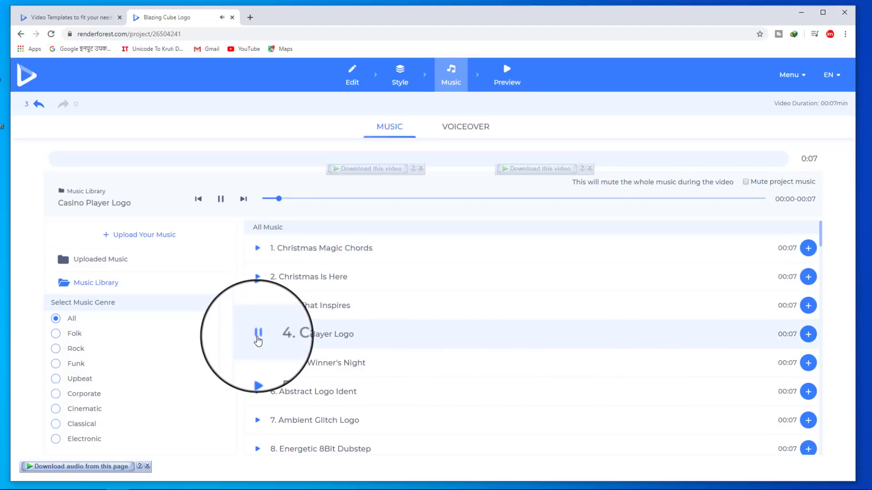
{"action": "left_click", "coordinate": [257, 362]}
{"action": "scroll", "coordinate": [258, 367], "scroll_direction": "down", "scroll_amount": 4}
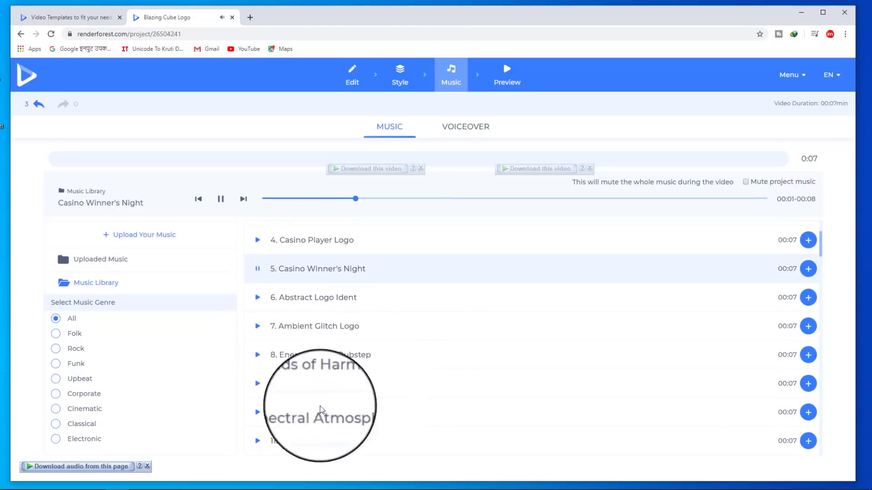
{"action": "scroll", "coordinate": [258, 352], "scroll_direction": "down", "scroll_amount": 4}
{"action": "left_click", "coordinate": [367, 402]}
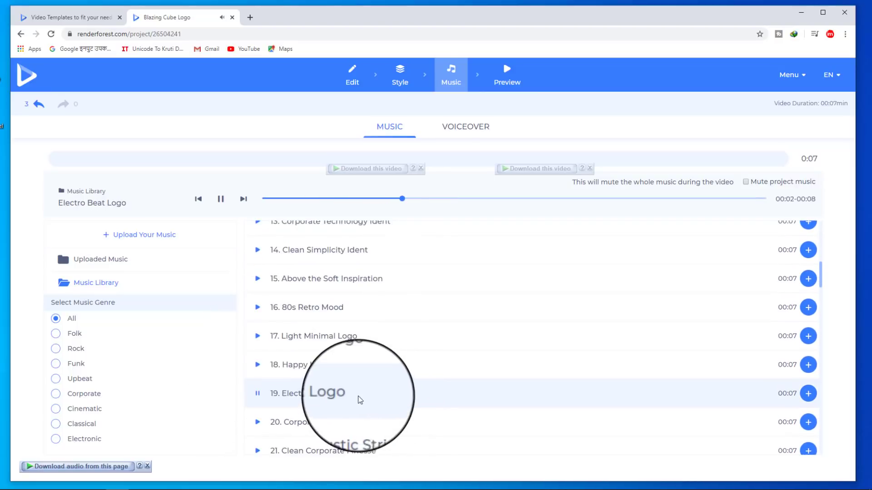
{"action": "left_click", "coordinate": [808, 394]}
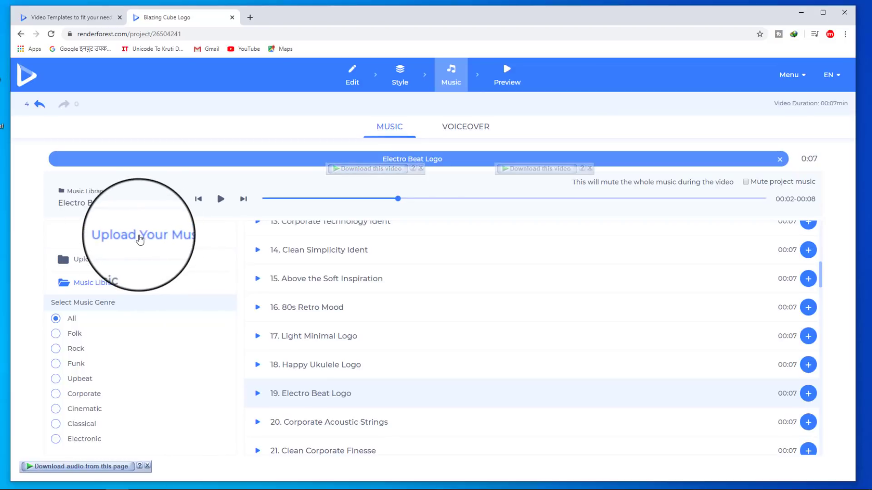
Check the project's voiceover options and return to the music selection
{"action": "left_click", "coordinate": [389, 126]}
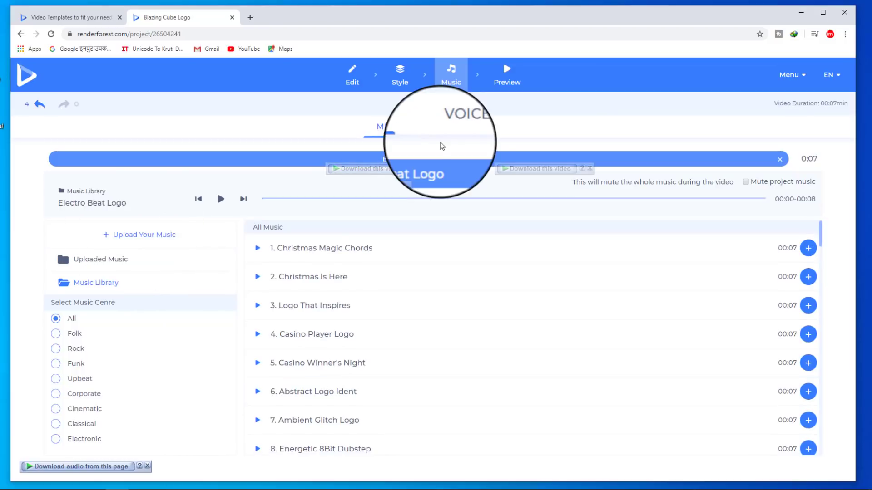
{"action": "left_click", "coordinate": [467, 131]}
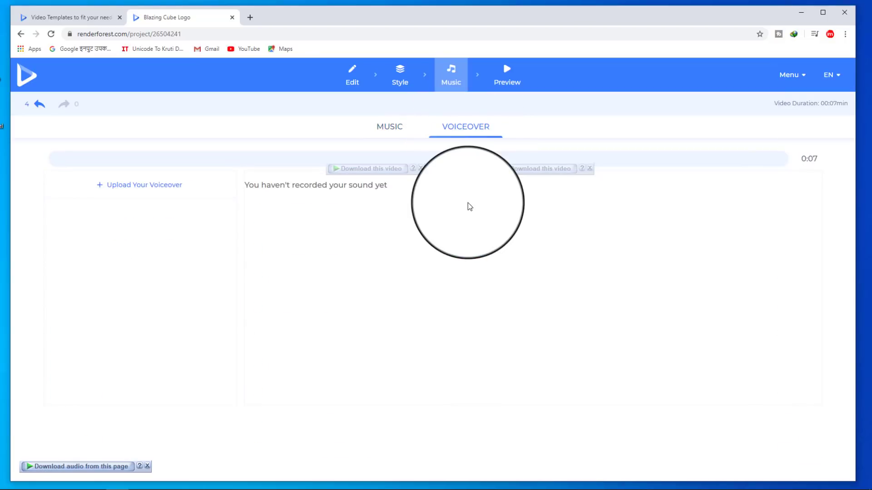
{"action": "left_click", "coordinate": [402, 129]}
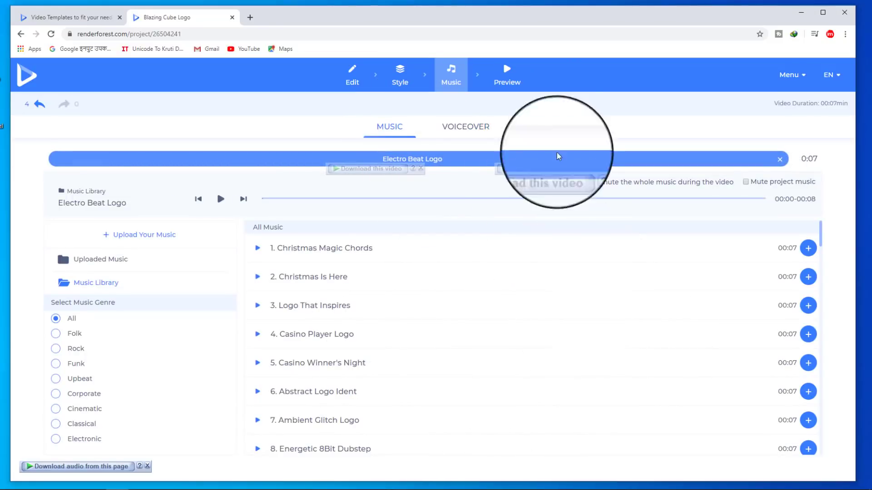
Render a free preview of the Blazing Cube Logo project and open the finished video
{"action": "left_click", "coordinate": [509, 86]}
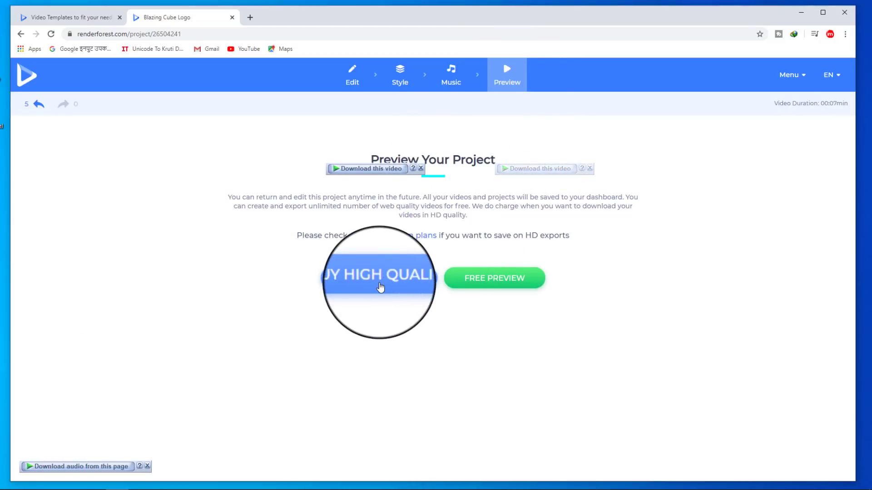
{"action": "left_click", "coordinate": [484, 290]}
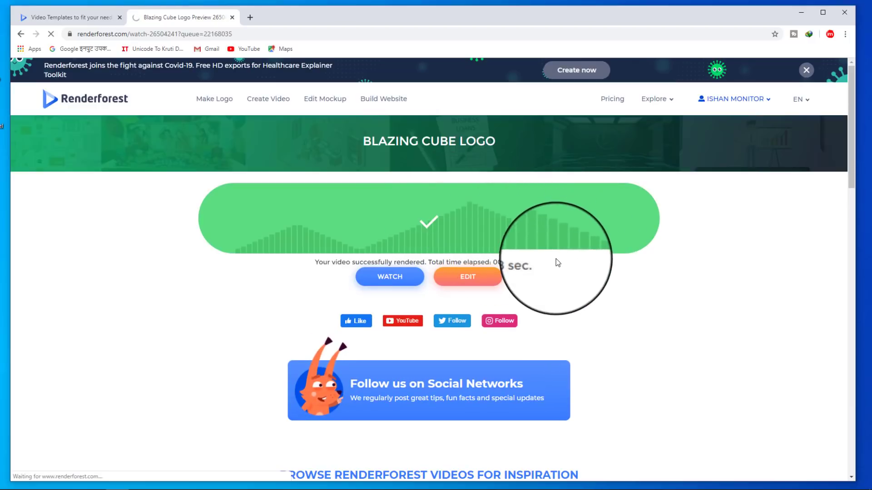
{"action": "left_click", "coordinate": [367, 229]}
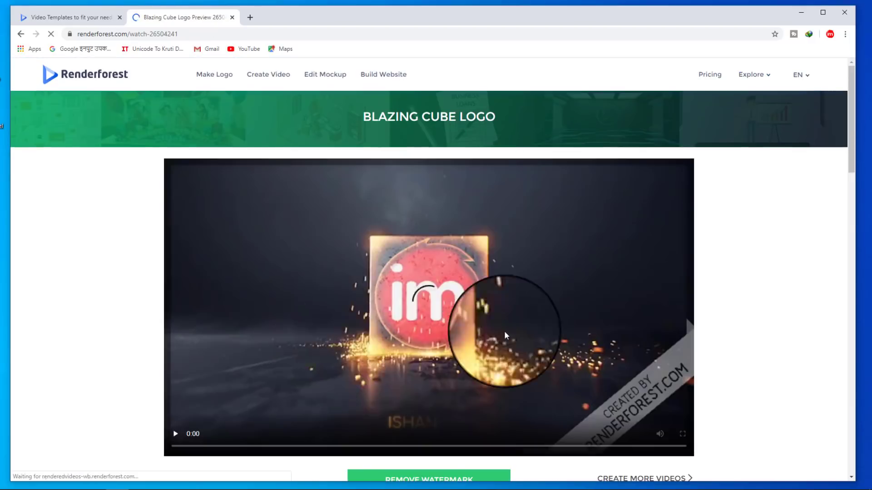
Play the rendered Blazing Cube Logo video twice and review the options below it
{"action": "scroll", "coordinate": [499, 331], "scroll_direction": "down", "scroll_amount": 2}
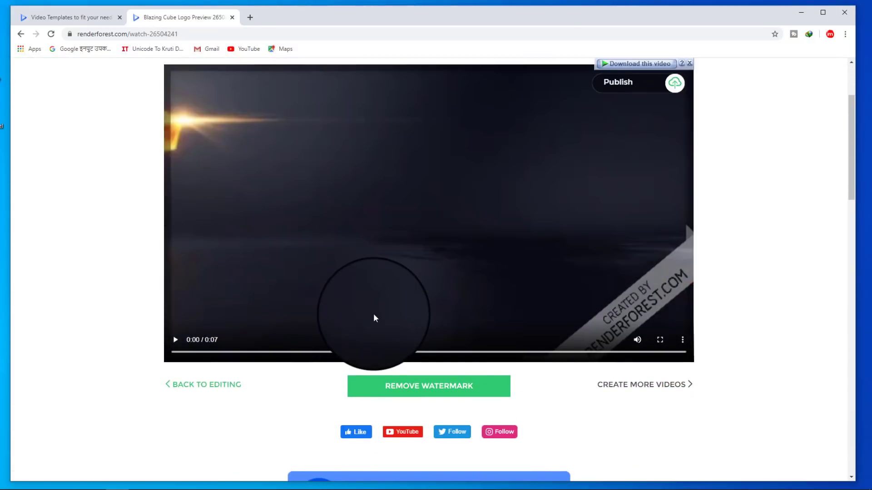
{"action": "scroll", "coordinate": [374, 318], "scroll_direction": "up", "scroll_amount": 2}
{"action": "left_click", "coordinate": [179, 436]}
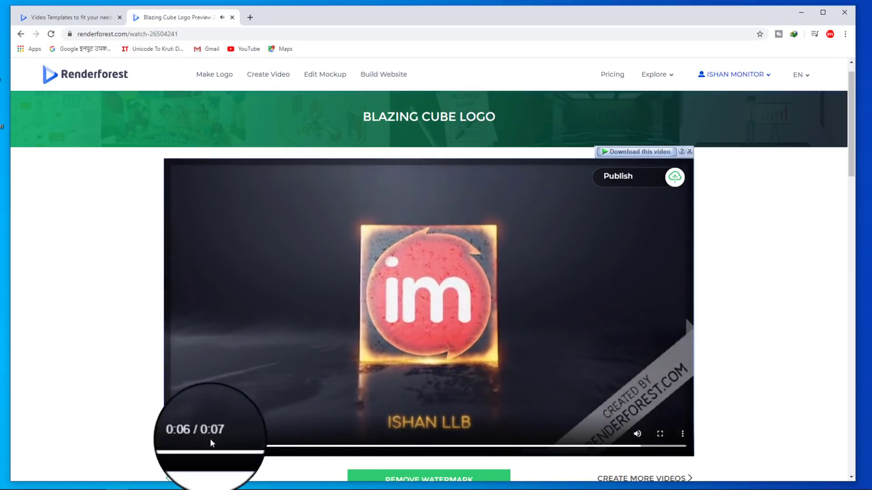
{"action": "left_click", "coordinate": [175, 435]}
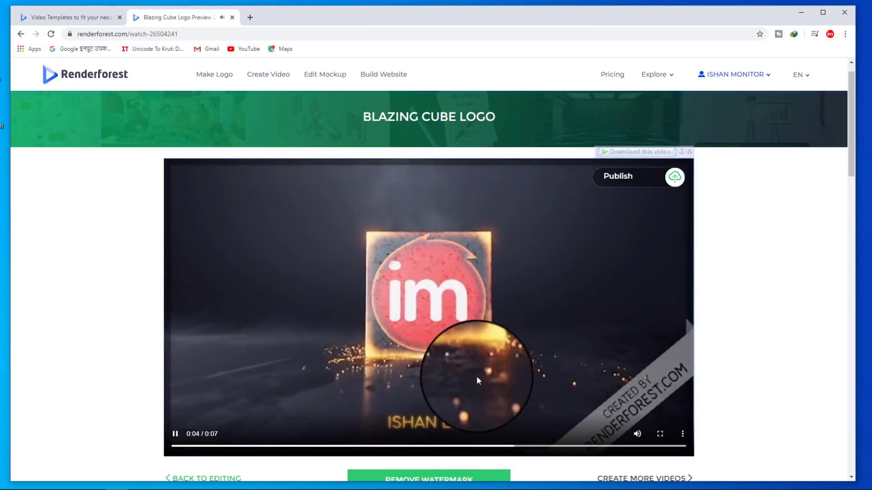
{"action": "scroll", "coordinate": [527, 349], "scroll_direction": "down", "scroll_amount": 2}
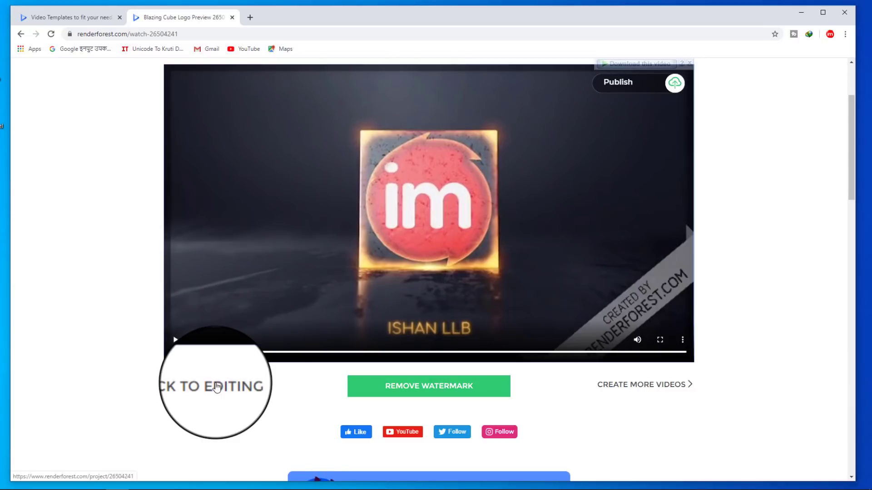
Return to the video template gallery and start a new project from the 3D Texture Switch Logo template
{"action": "left_click", "coordinate": [652, 388]}
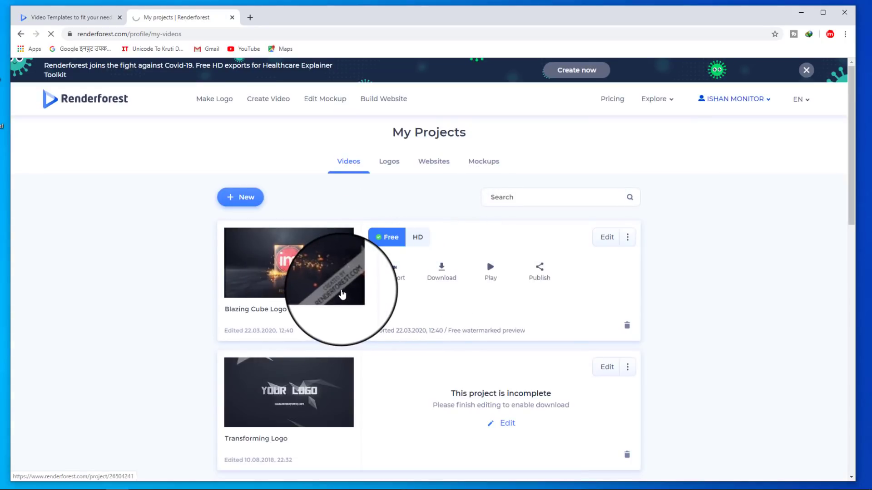
{"action": "key", "text": "ctrl+w"}
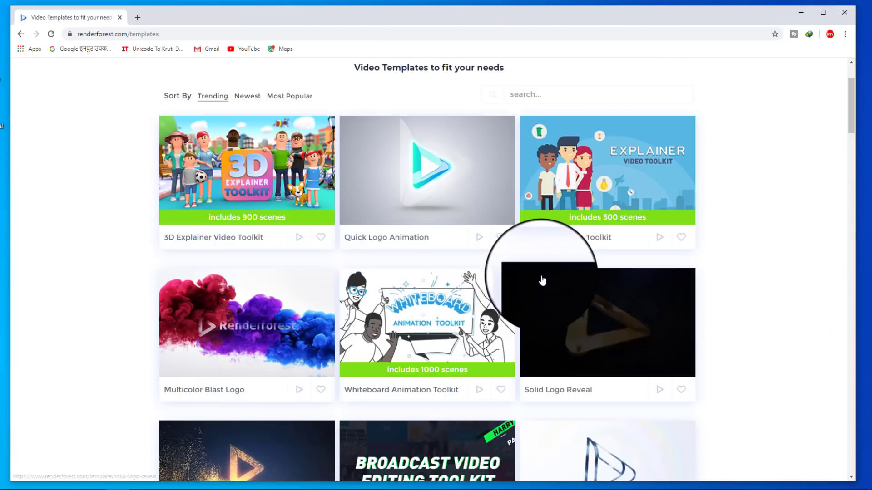
{"action": "scroll", "coordinate": [496, 253], "scroll_direction": "down", "scroll_amount": 10}
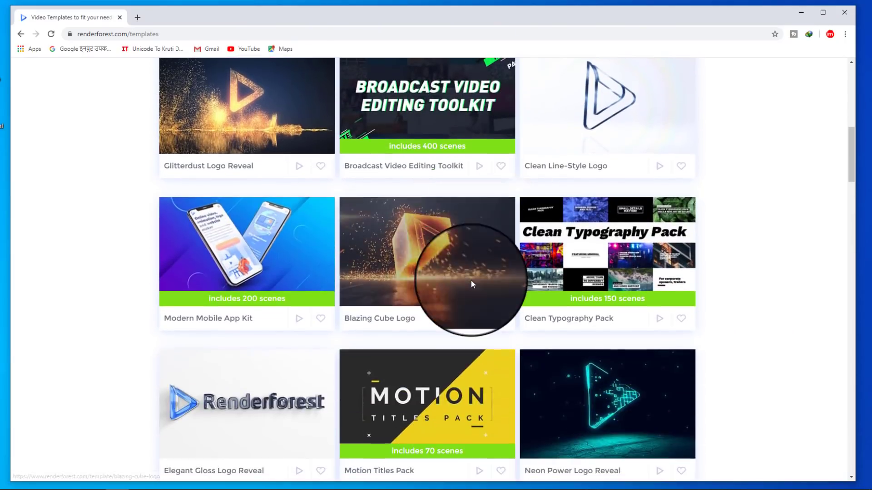
{"action": "scroll", "coordinate": [472, 284], "scroll_direction": "down", "scroll_amount": 9}
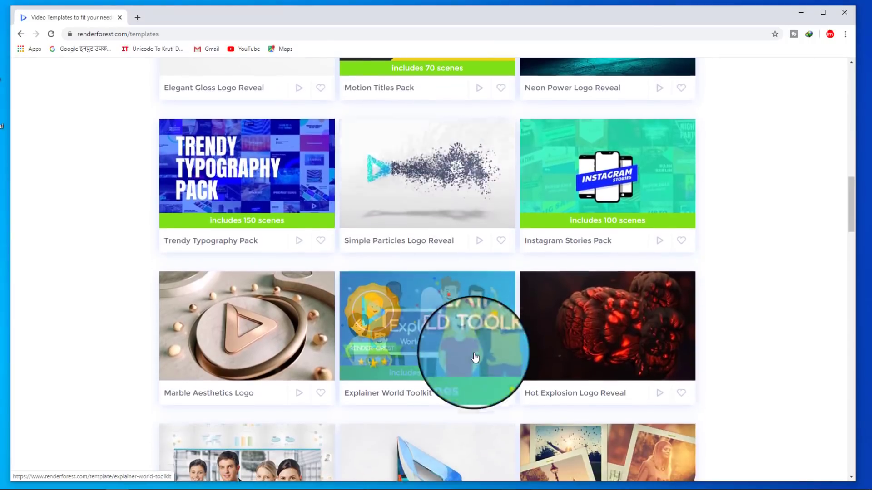
{"action": "scroll", "coordinate": [477, 358], "scroll_direction": "down", "scroll_amount": 3}
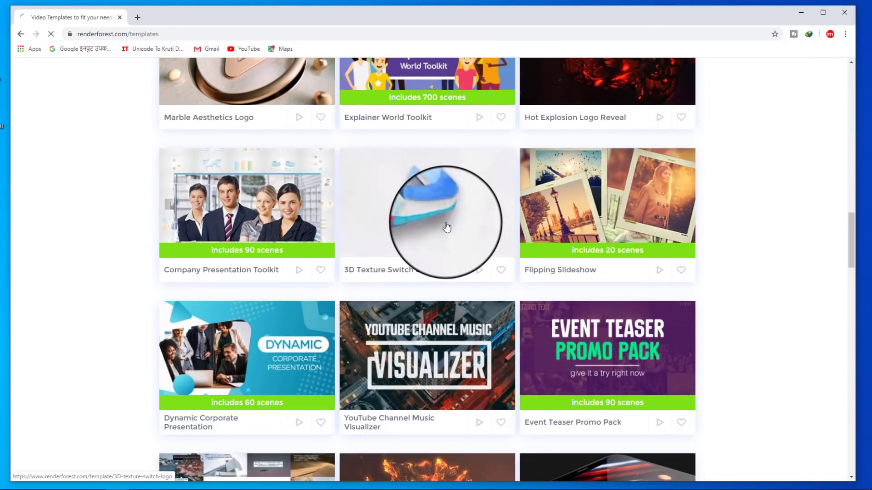
{"action": "left_click", "coordinate": [445, 227]}
{"action": "left_click", "coordinate": [429, 377]}
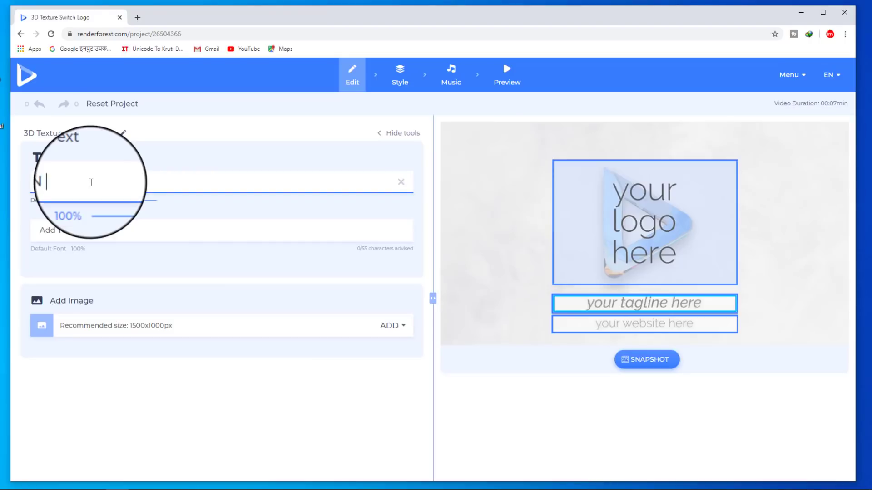
{"action": "left_click", "coordinate": [87, 229]}
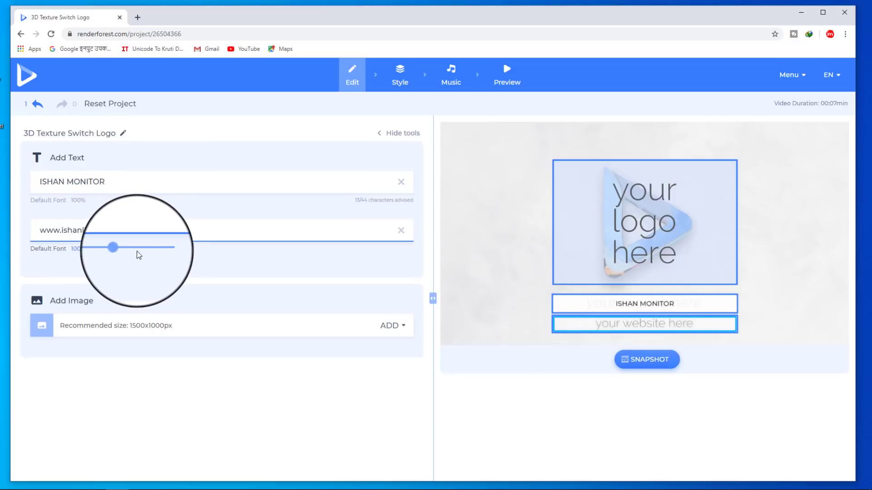
{"action": "left_click", "coordinate": [119, 183]}
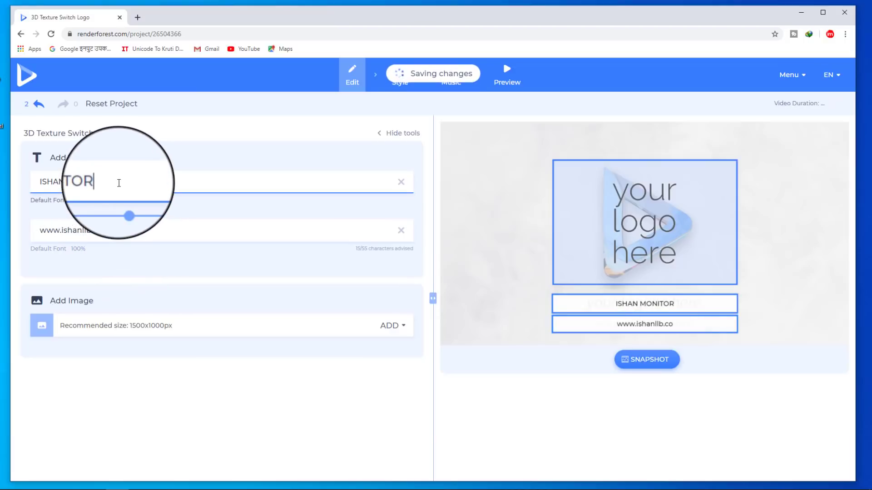
{"action": "left_click_drag", "start_coordinate": [124, 199], "coordinate": [171, 207]}
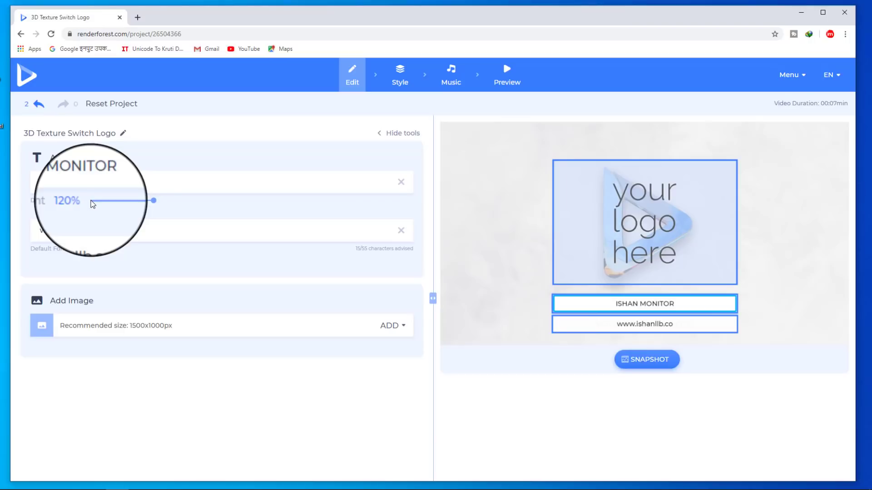
{"action": "left_click", "coordinate": [118, 236]}
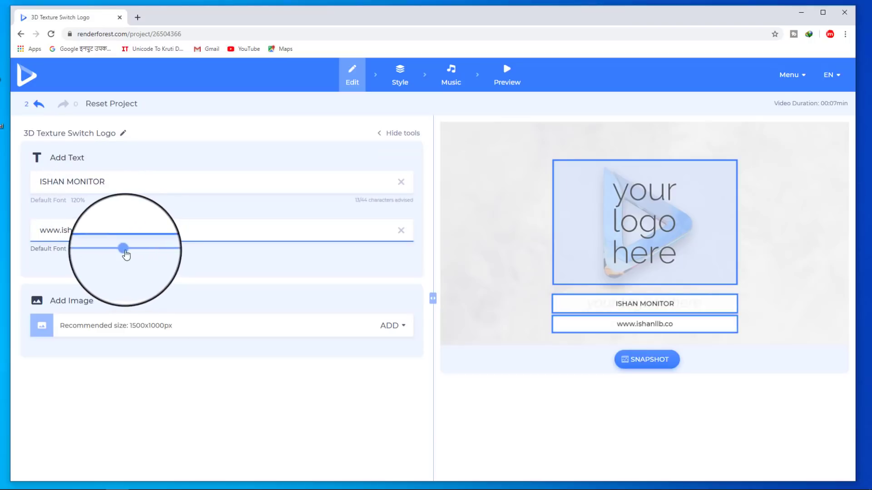
{"action": "left_click_drag", "start_coordinate": [127, 253], "coordinate": [160, 253]}
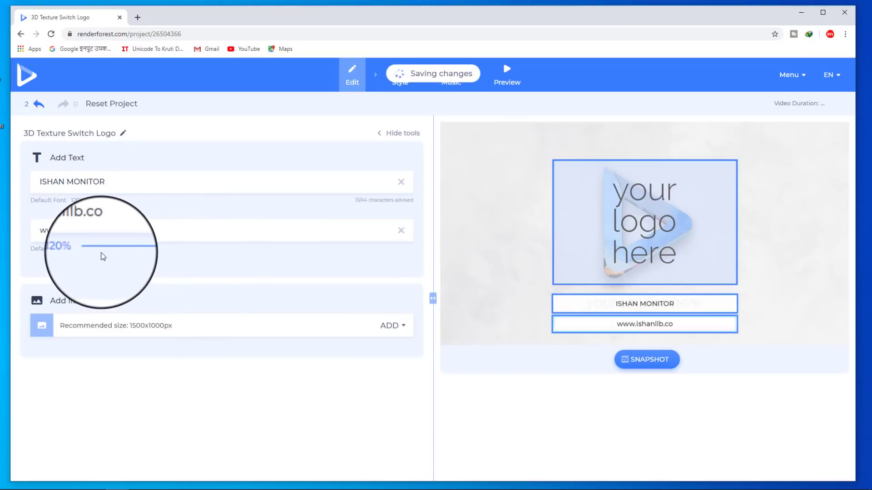
{"action": "left_click", "coordinate": [194, 258]}
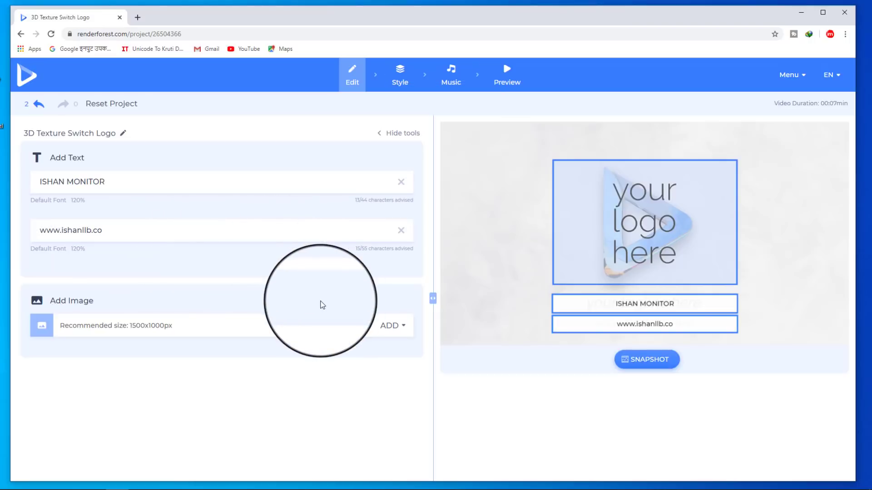
Upload logo.png from the Desktop as the project image, shrink it slightly within the crop frame and confirm it
{"action": "left_click", "coordinate": [391, 327]}
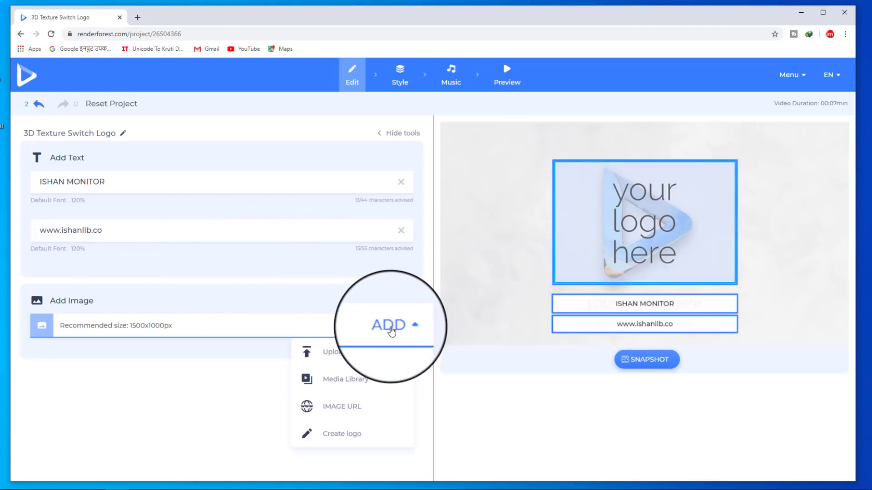
{"action": "left_click", "coordinate": [354, 354]}
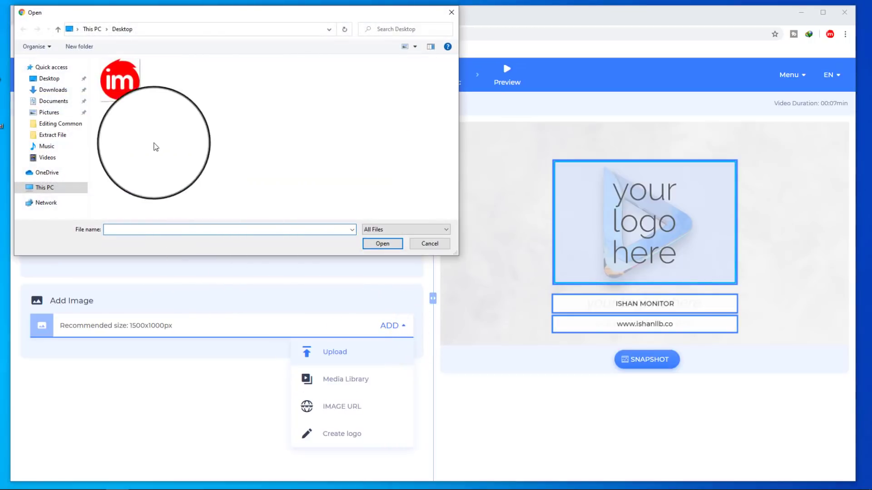
{"action": "left_click", "coordinate": [383, 244]}
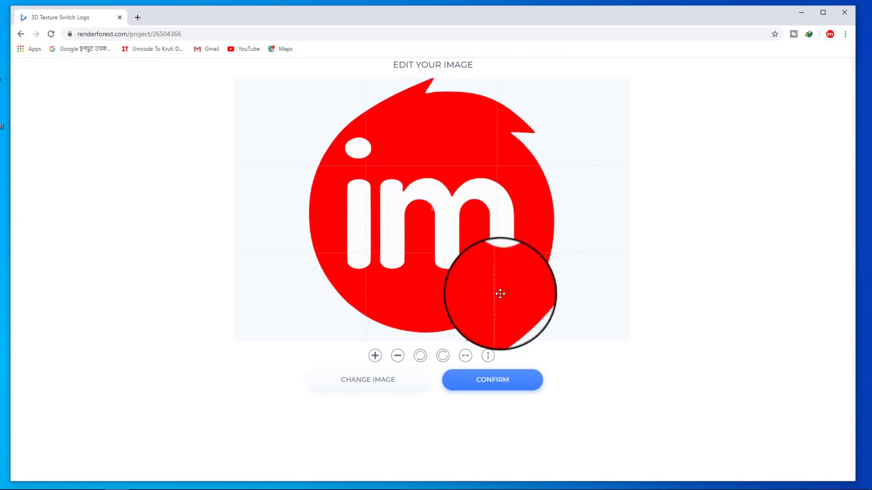
{"action": "left_click", "coordinate": [398, 356]}
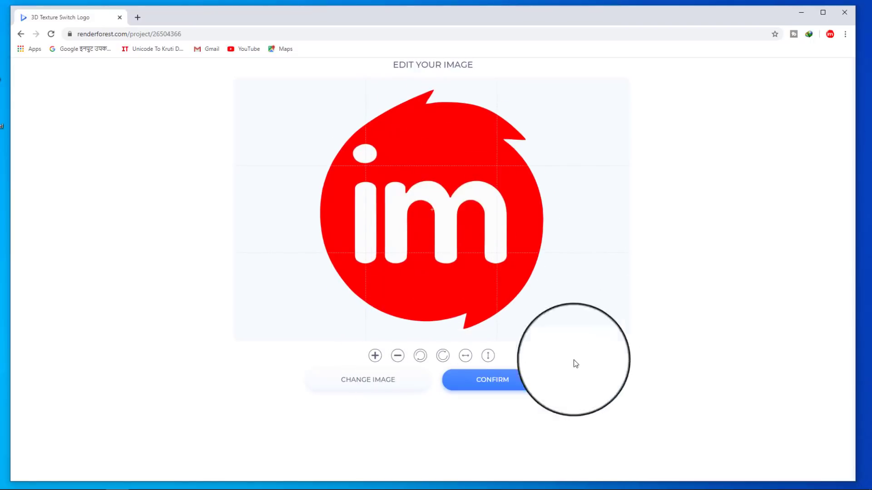
{"action": "left_click", "coordinate": [493, 386]}
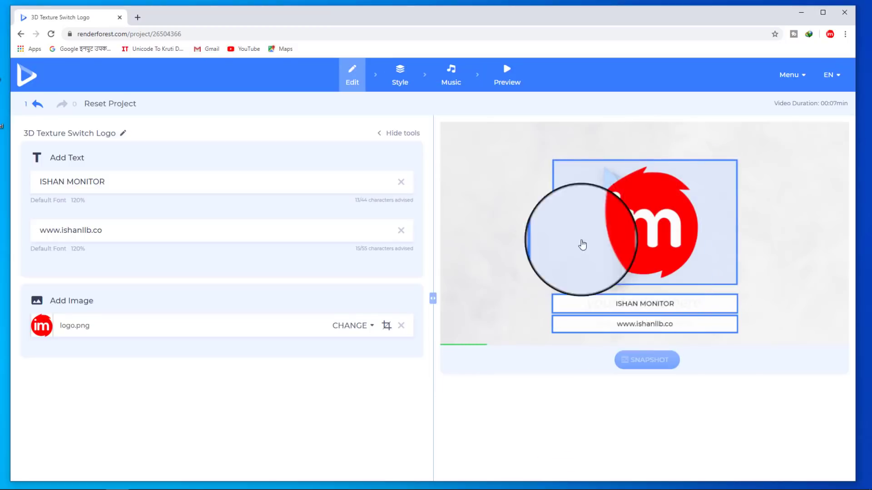
Choose the multicoloured texture look for the animation and add the Sounds of Harmony track as project music
{"action": "left_click", "coordinate": [400, 83]}
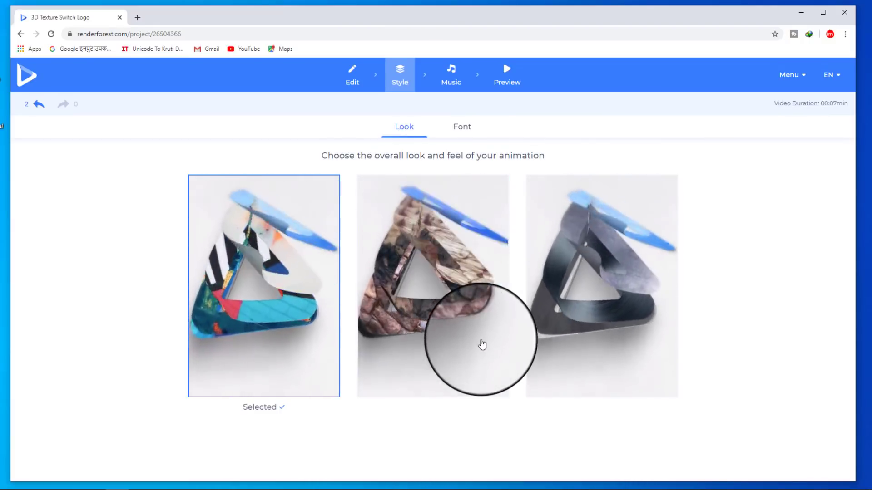
{"action": "left_click", "coordinate": [252, 286]}
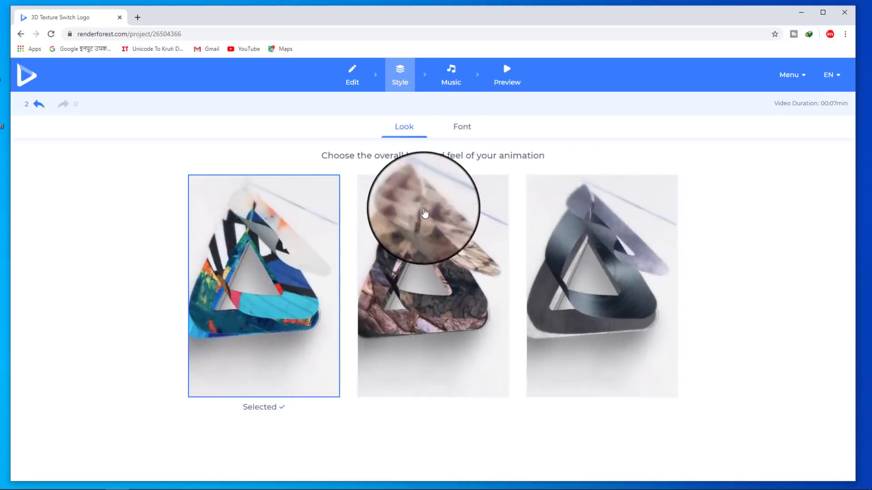
{"action": "left_click", "coordinate": [452, 79]}
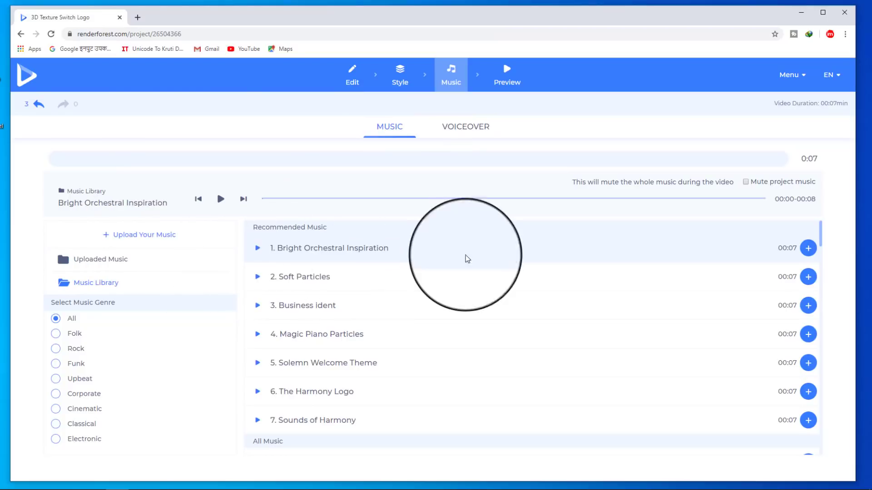
{"action": "scroll", "coordinate": [488, 279], "scroll_direction": "down", "scroll_amount": 2}
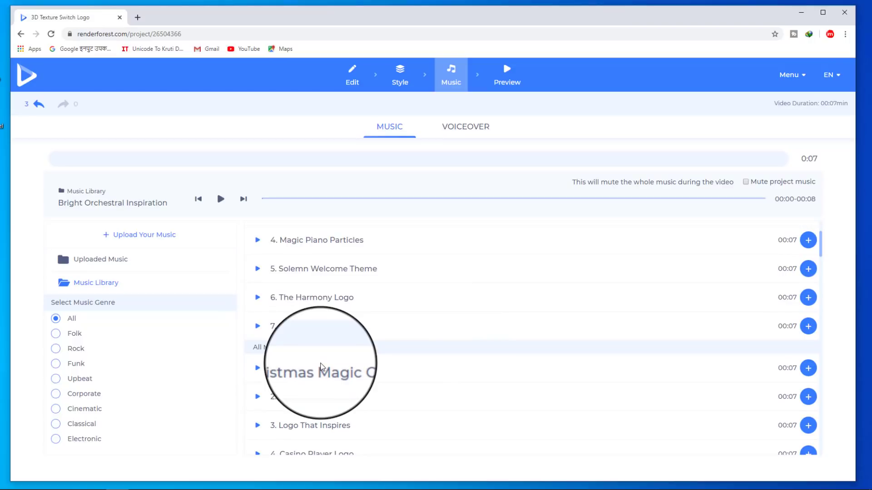
{"action": "left_click", "coordinate": [256, 325]}
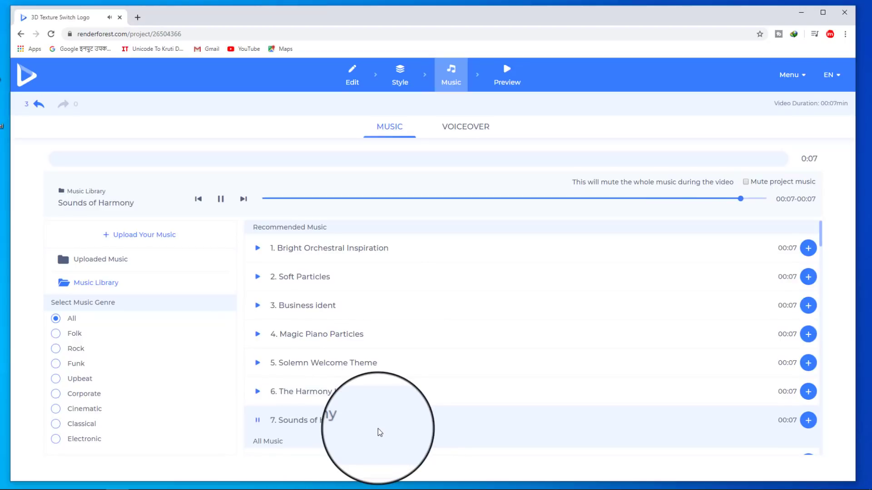
{"action": "left_click", "coordinate": [808, 421]}
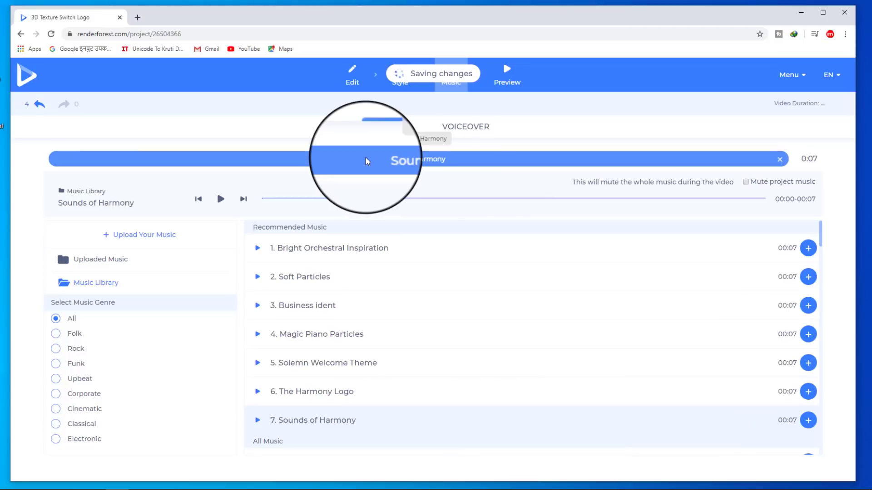
Render a free watermarked preview of the 3D Texture Switch Logo project and play the finished video
{"action": "left_click", "coordinate": [506, 78]}
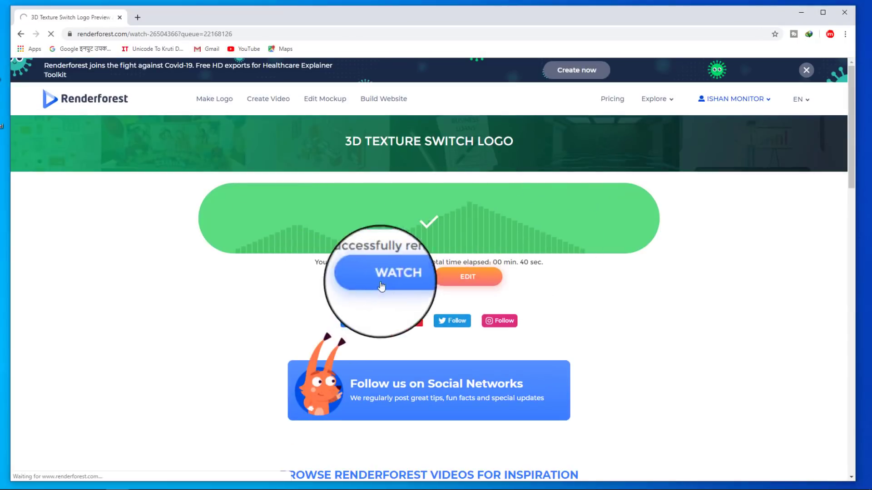
{"action": "left_click", "coordinate": [385, 286]}
{"action": "scroll", "coordinate": [295, 329], "scroll_direction": "down", "scroll_amount": 1}
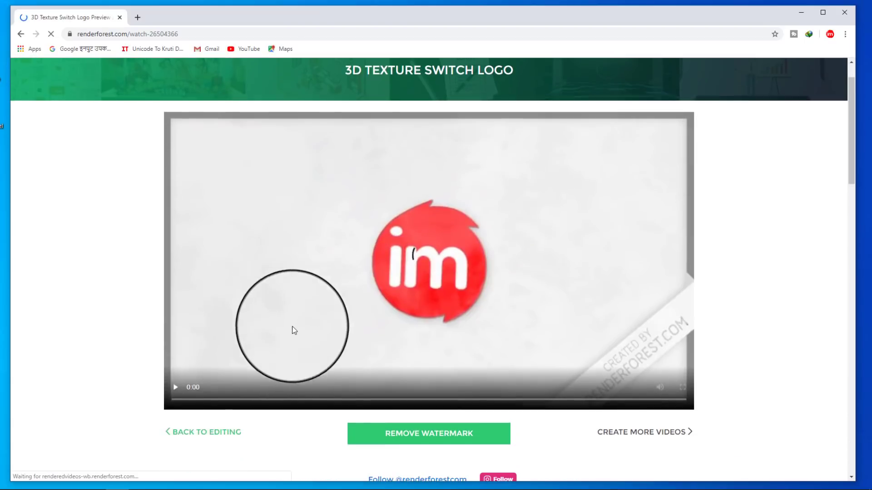
{"action": "left_click", "coordinate": [176, 388]}
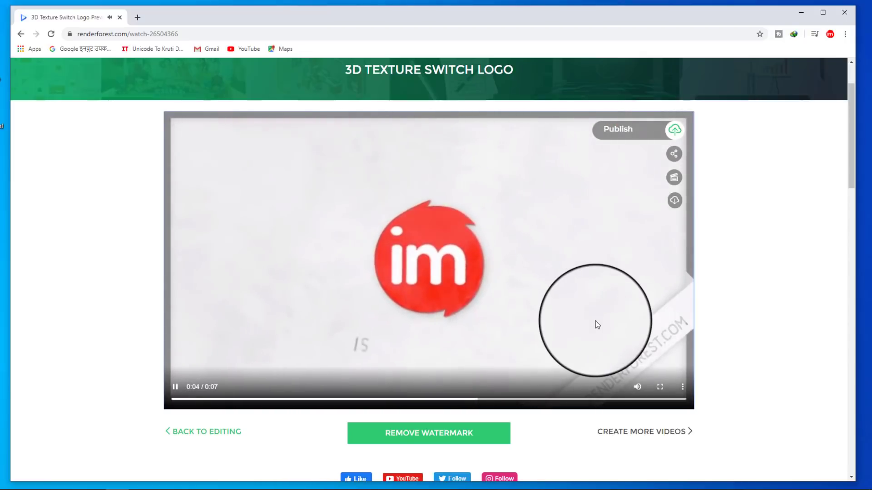
Open the account's list of video projects
{"action": "scroll", "coordinate": [595, 321], "scroll_direction": "up", "scroll_amount": 2}
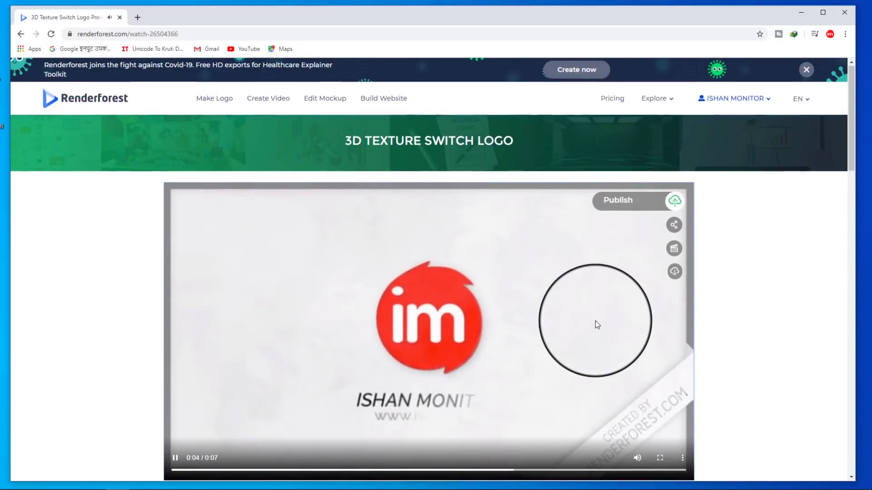
{"action": "left_click", "coordinate": [745, 103]}
{"action": "left_click", "coordinate": [732, 126]}
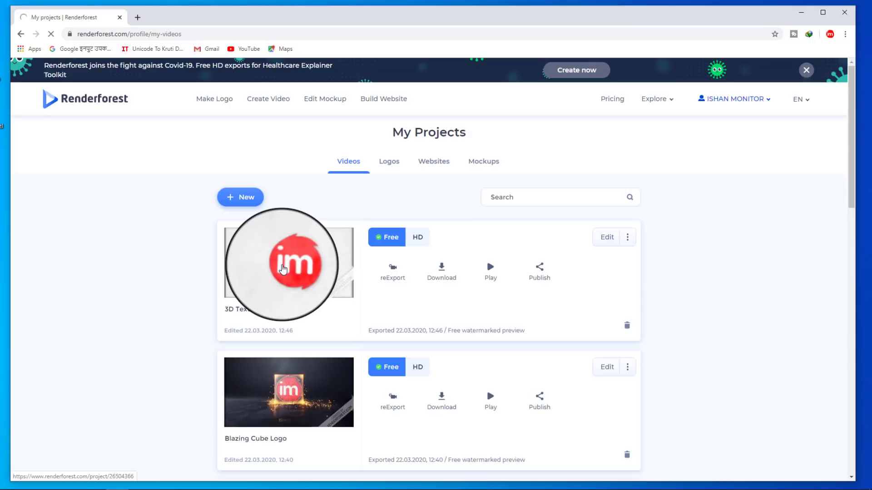
Open the high-quality export purchase page for the 3D Texture Switch Logo video and compare the single-purchase prices and resolutions
{"action": "left_click", "coordinate": [419, 239]}
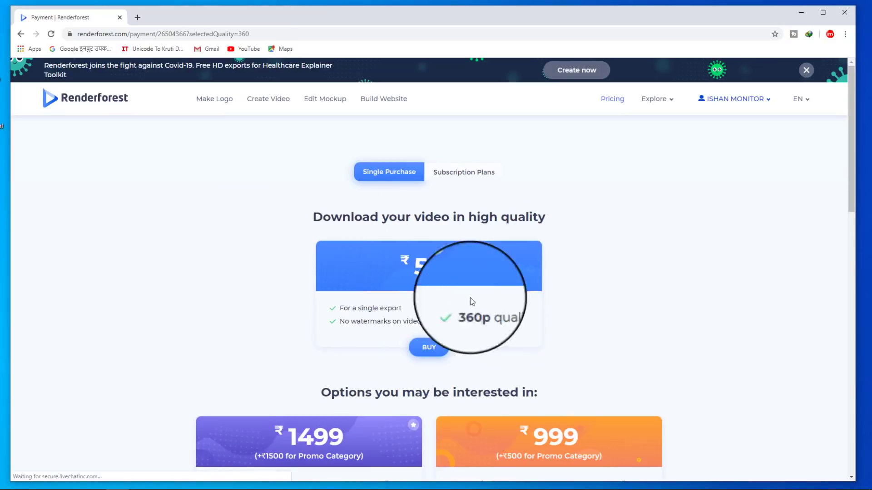
{"action": "scroll", "coordinate": [517, 308], "scroll_direction": "down", "scroll_amount": 1}
{"action": "scroll", "coordinate": [516, 308], "scroll_direction": "down", "scroll_amount": 4}
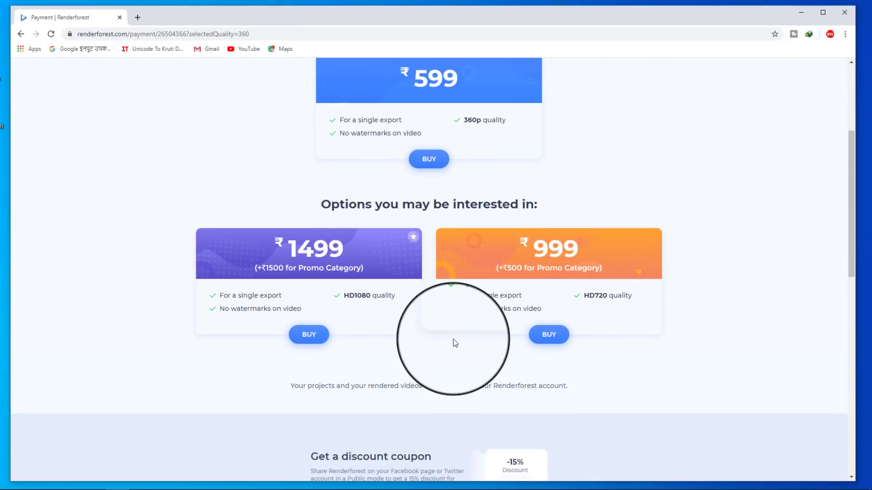
{"action": "scroll", "coordinate": [453, 339], "scroll_direction": "up", "scroll_amount": 3}
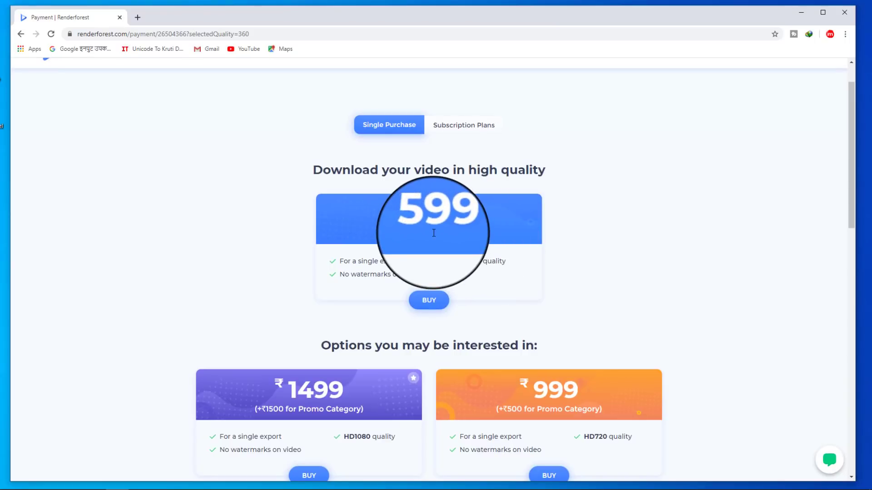
{"action": "scroll", "coordinate": [433, 233], "scroll_direction": "down", "scroll_amount": 2}
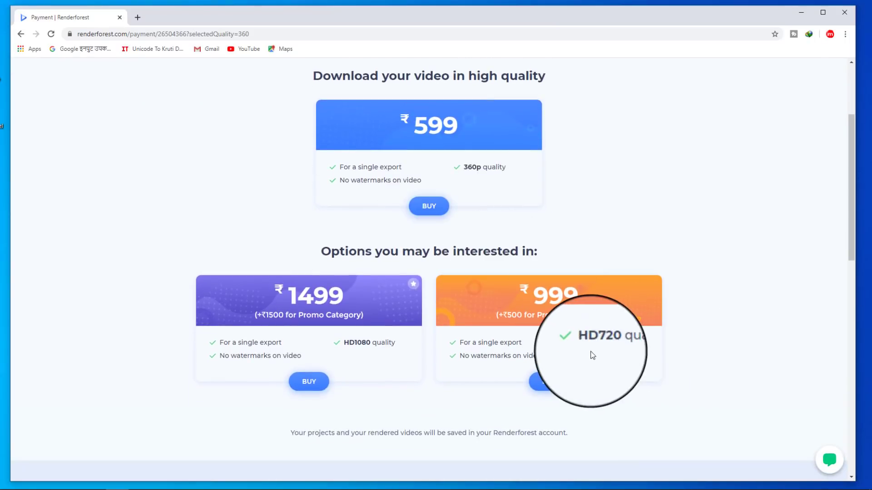